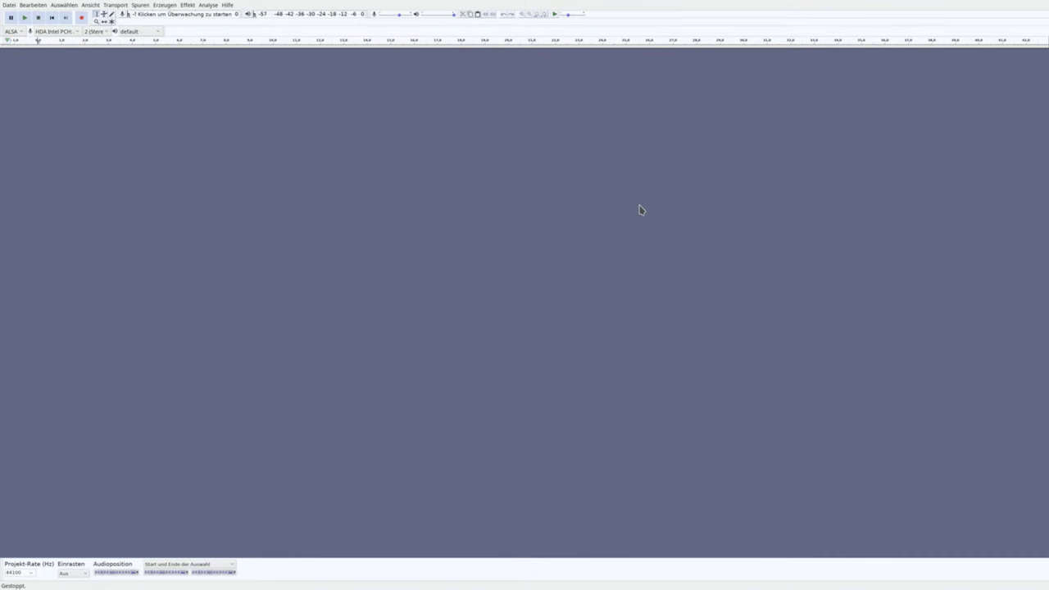
Generate a sine tone with a frequency of 440 Hz
left_click(169, 6)
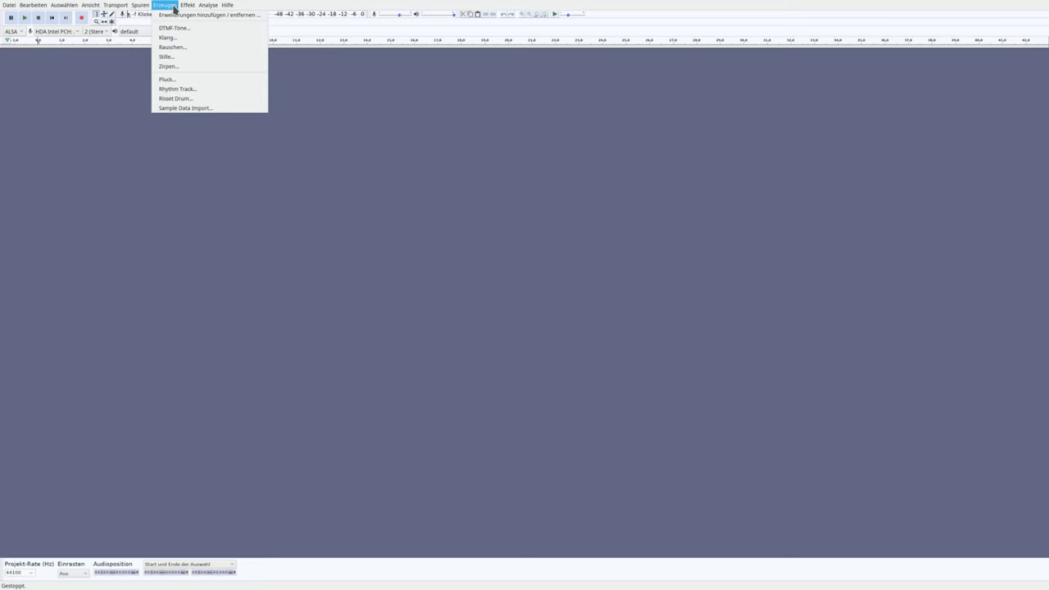
left_click(171, 38)
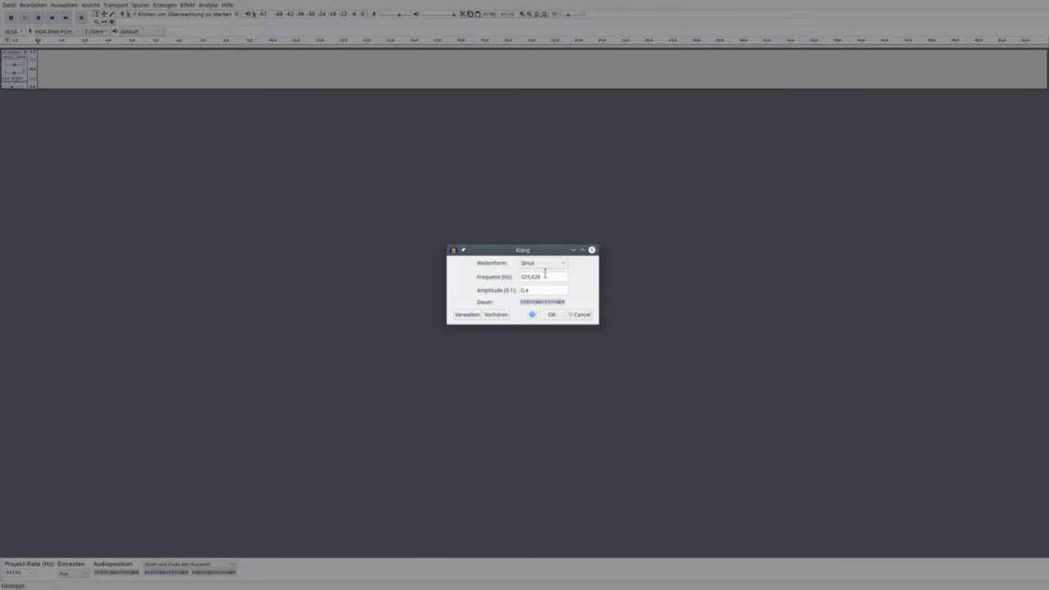
left_click_drag(555, 276, 501, 282)
type("440")
key("Return")
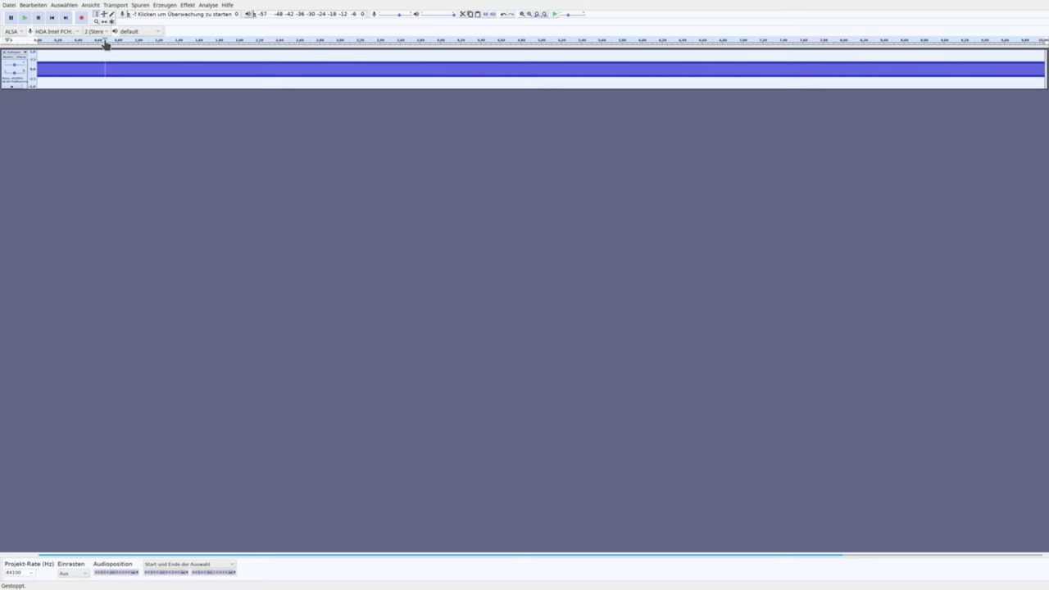
Play back the generated 440 Hz tone twice, stopping playback each time and watching the playback level meter
left_click(26, 18)
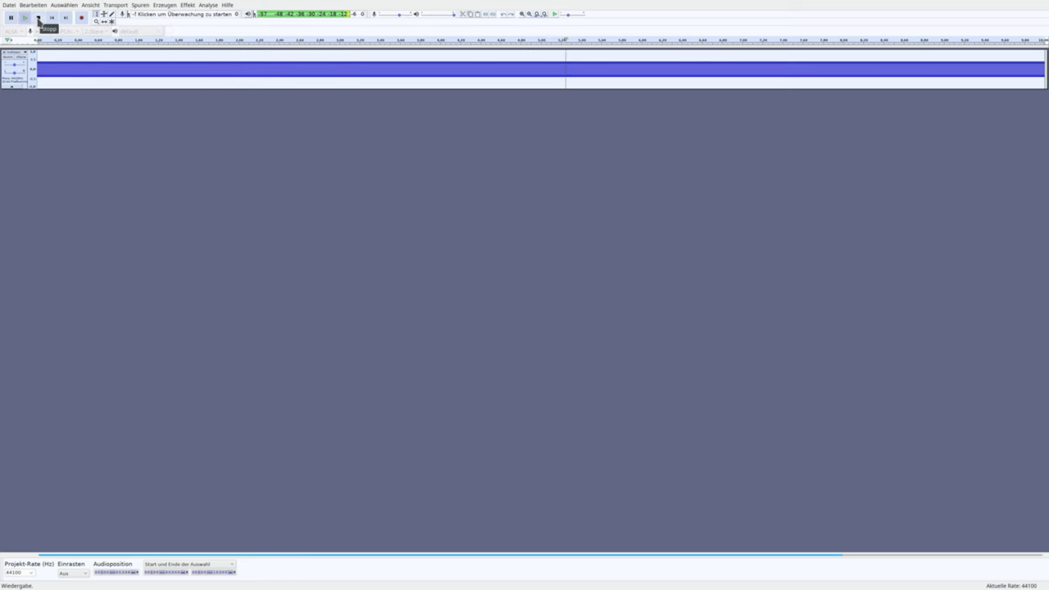
left_click(38, 20)
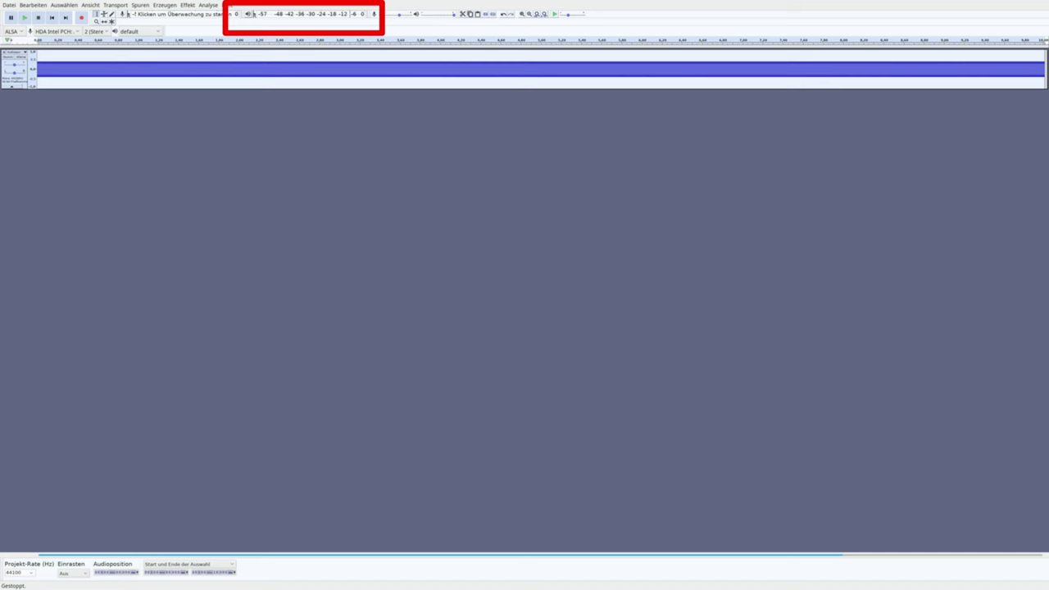
left_click(25, 19)
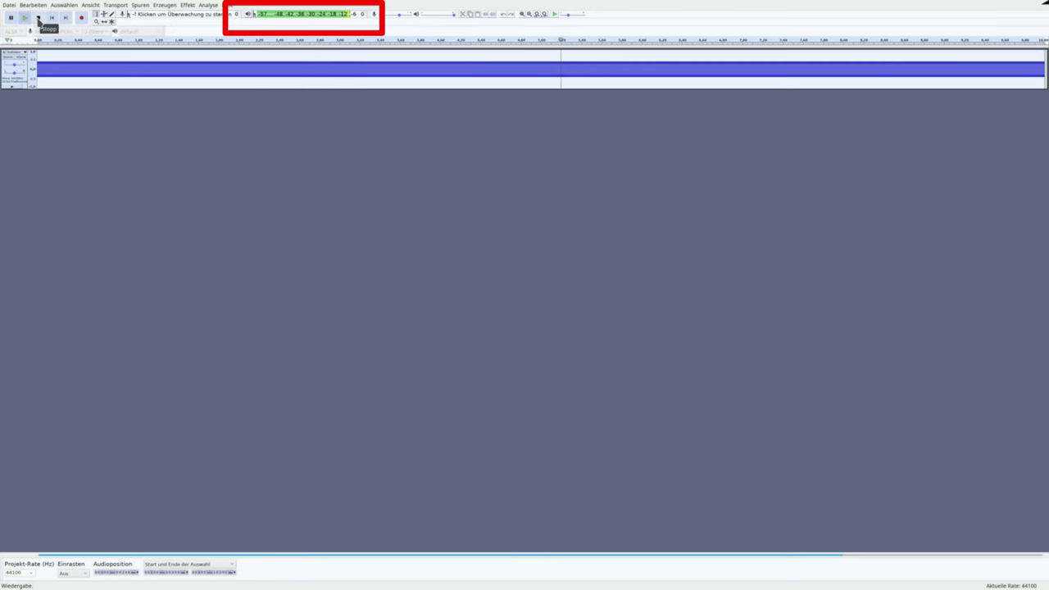
left_click(38, 18)
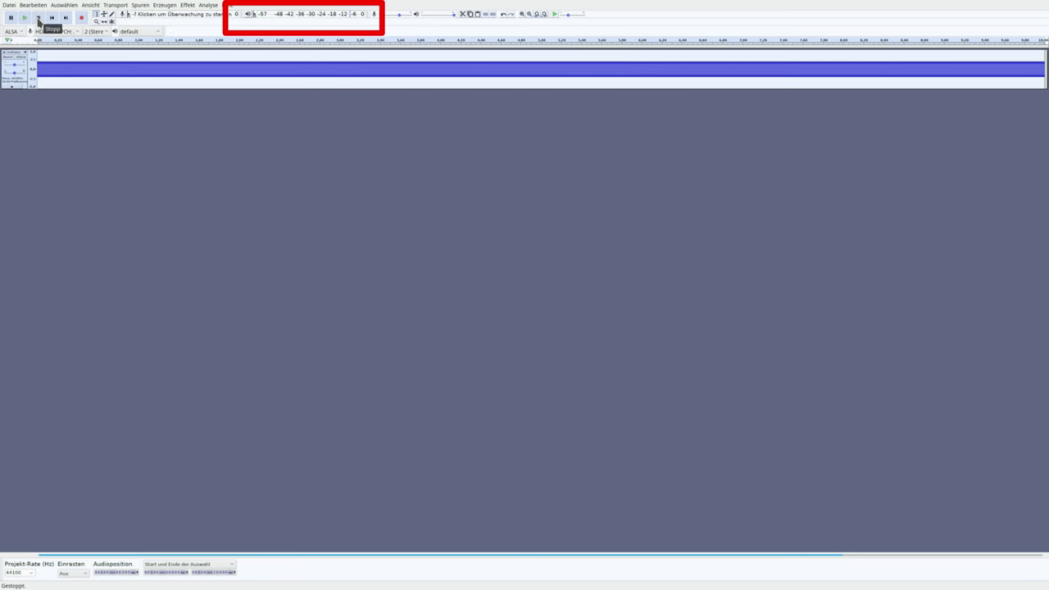
Generate a second 440 Hz sine tone on a new mono track and play both tracks together
left_click(161, 5)
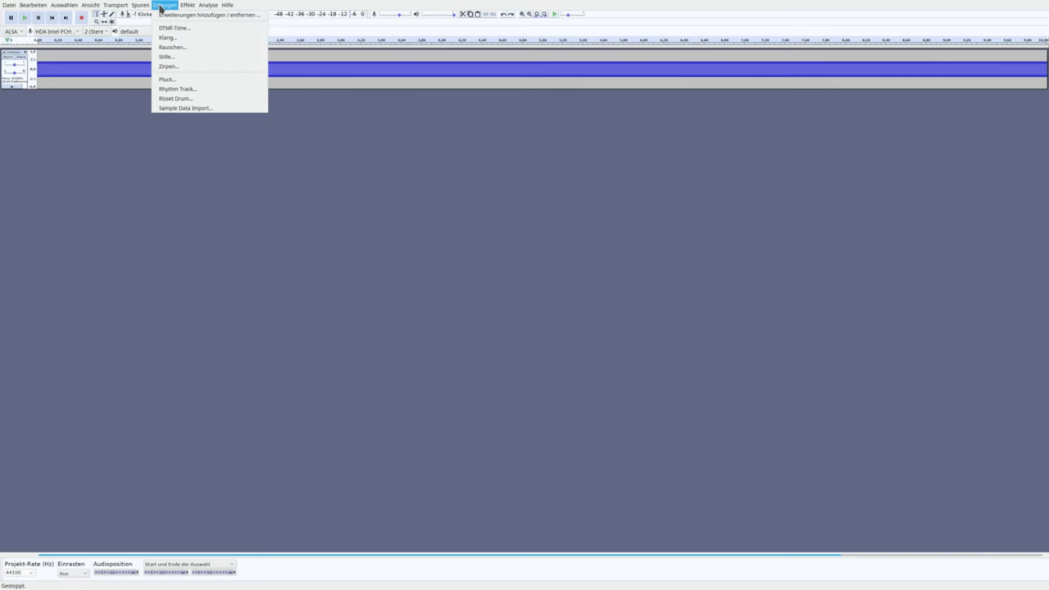
mouse_move(164, 15)
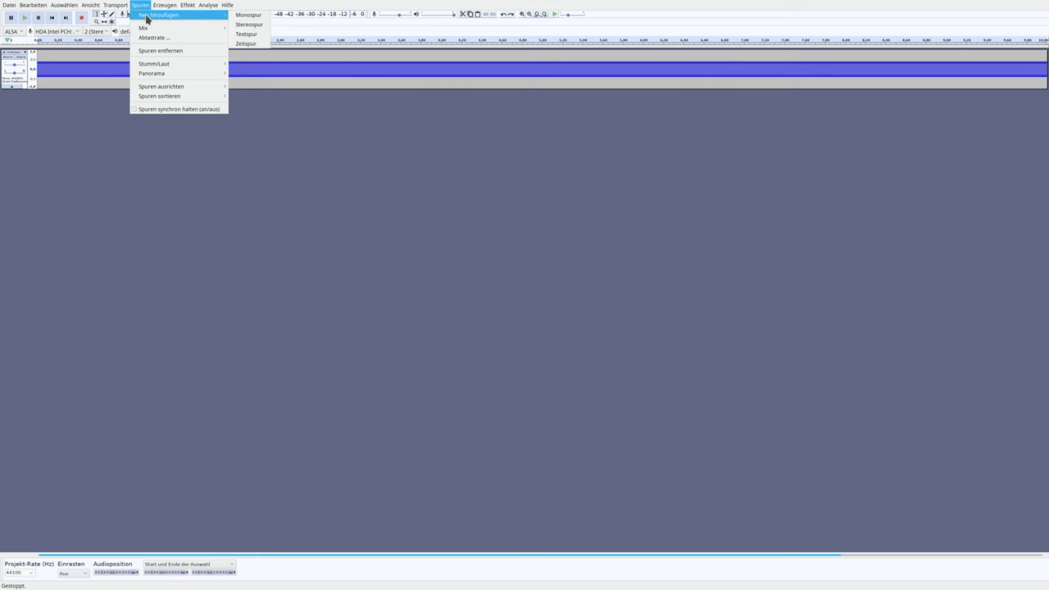
left_click(242, 15)
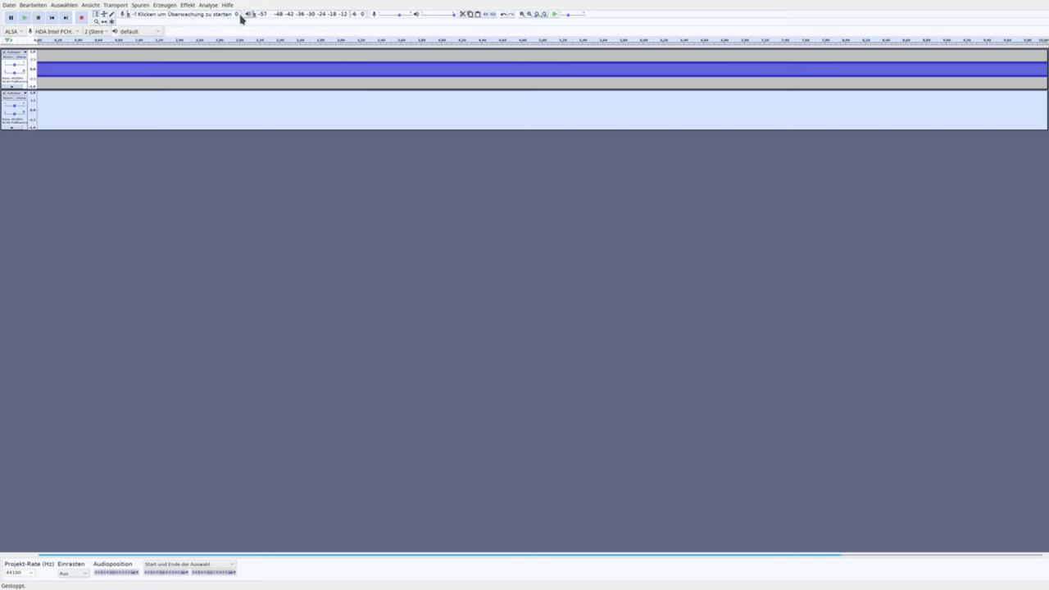
left_click(169, 7)
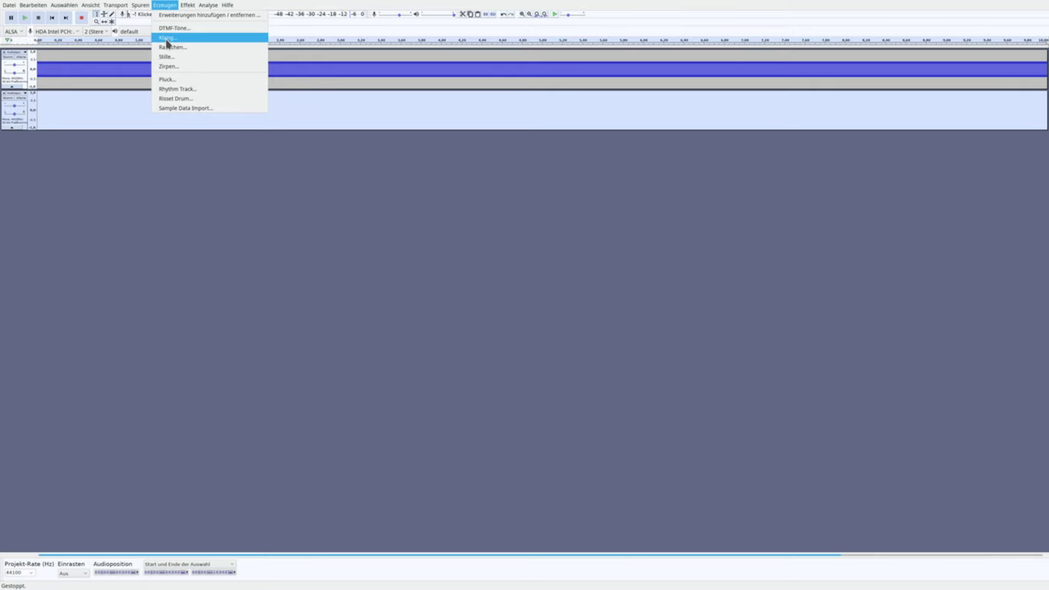
left_click(167, 40)
left_click(550, 316)
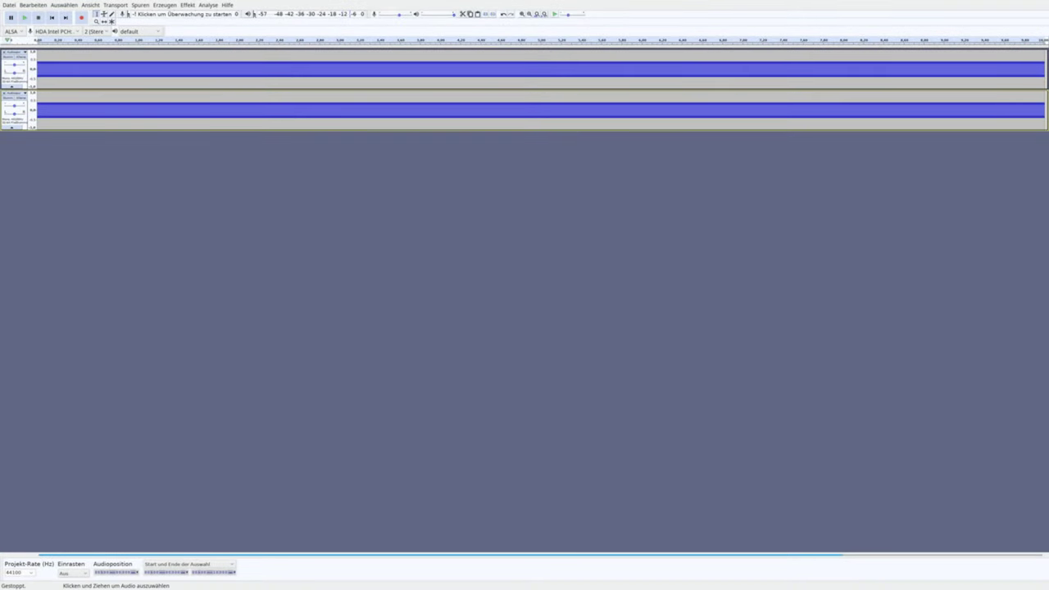
left_click(26, 20)
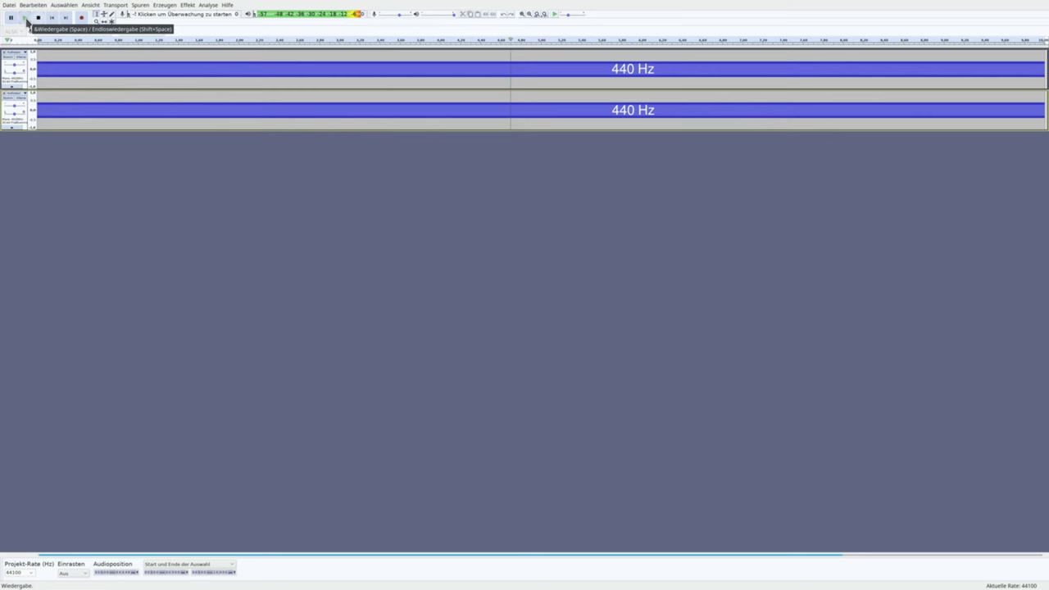
left_click(37, 20)
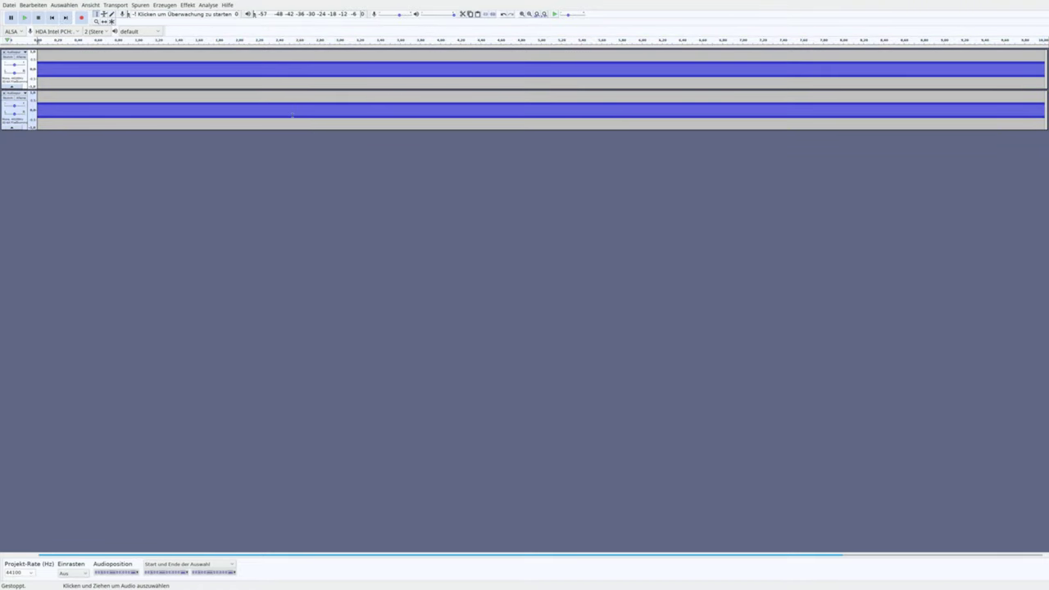
Add a third mono track and generate a 438 Hz sine tone on it
left_click(143, 6)
mouse_move(152, 16)
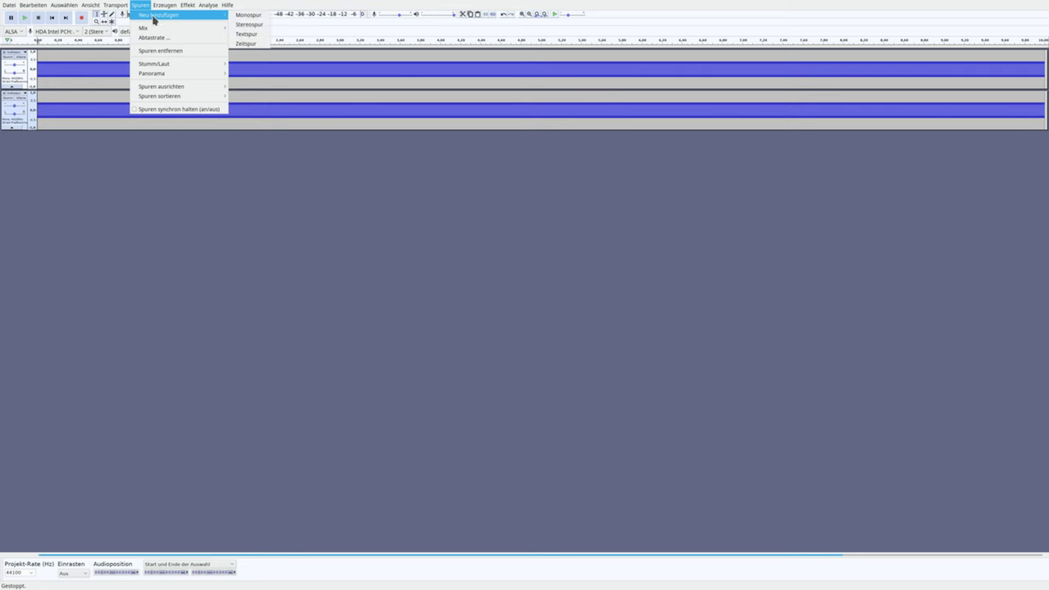
left_click(250, 16)
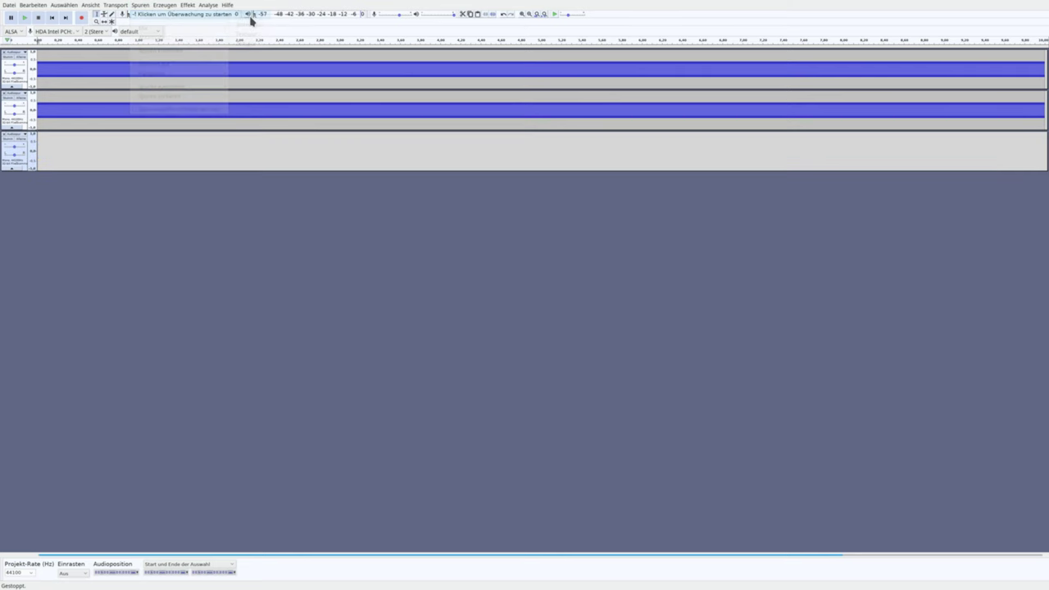
left_click(165, 6)
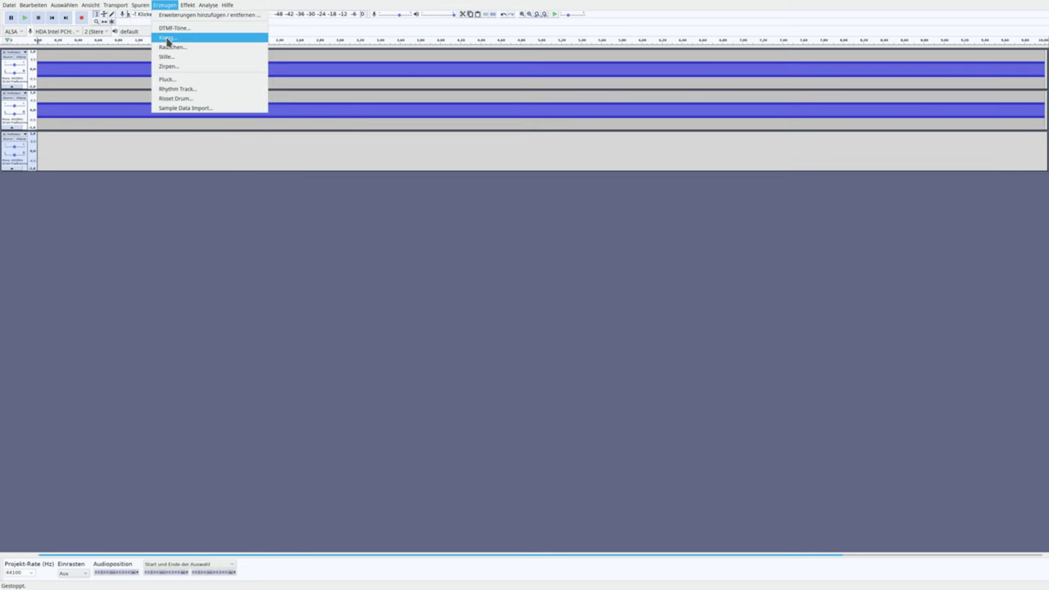
left_click(167, 38)
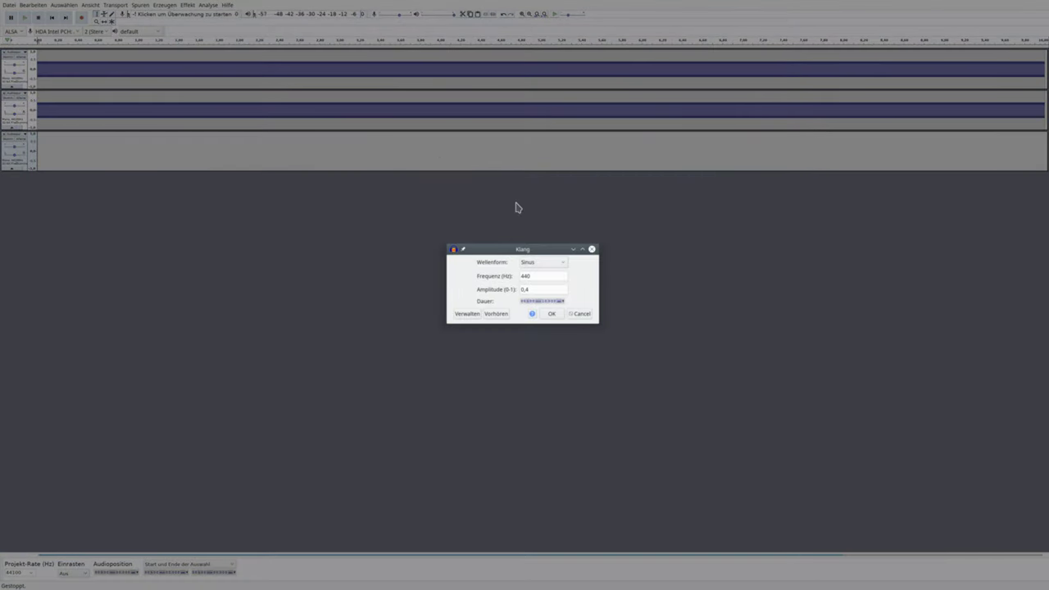
left_click(536, 276)
key("shift+Left")
key("shift+Left")
key("shift+Left")
type("3")
left_click(552, 315)
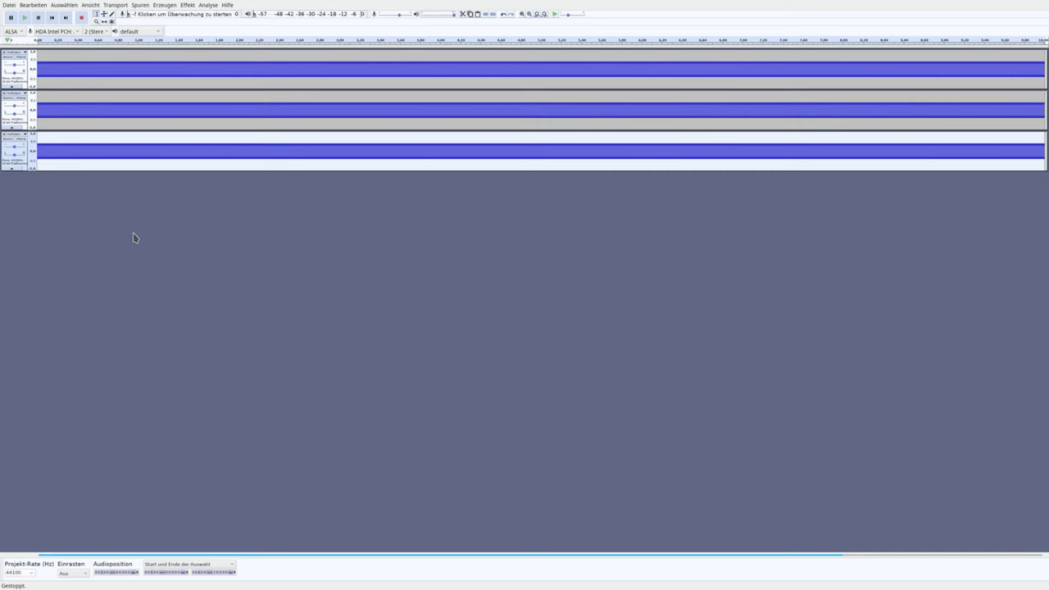
Mute the second track, solo the first 440 Hz track and listen to it alone, stopping playback partway
left_click(7, 100)
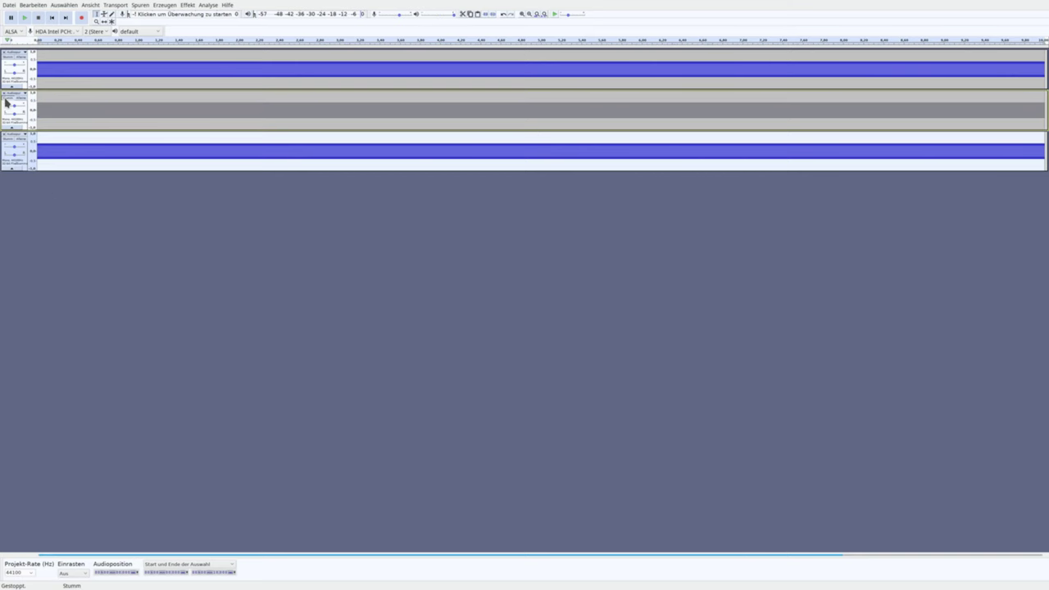
left_click(22, 59)
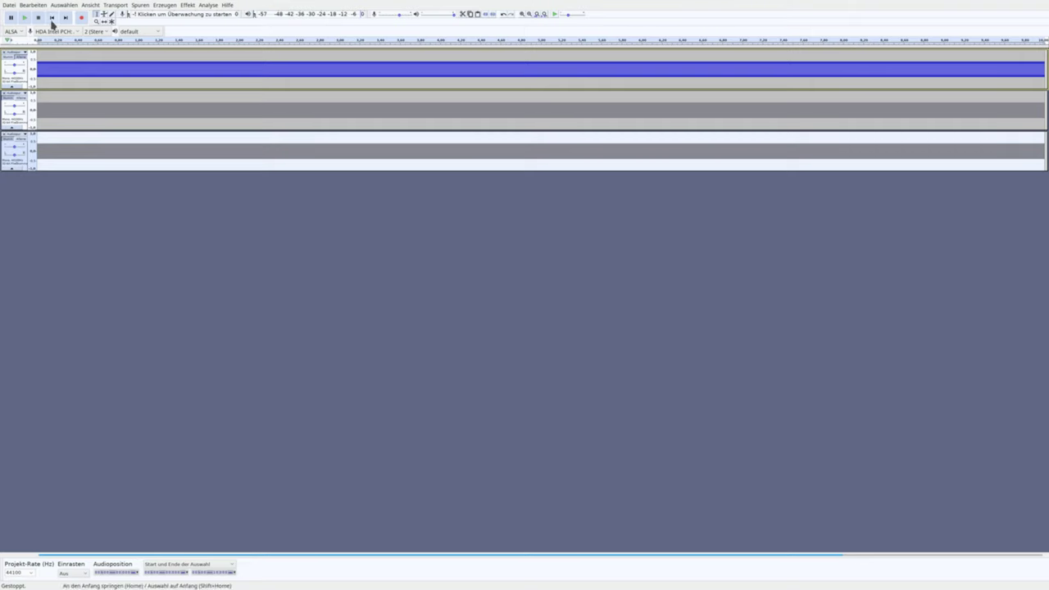
left_click(26, 18)
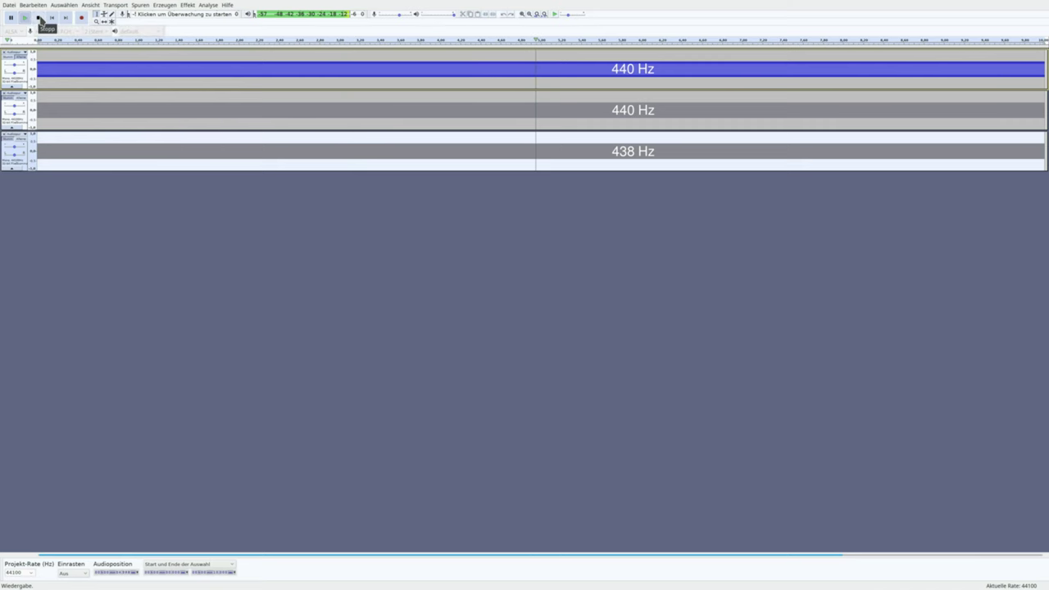
left_click(39, 19)
left_click(52, 18)
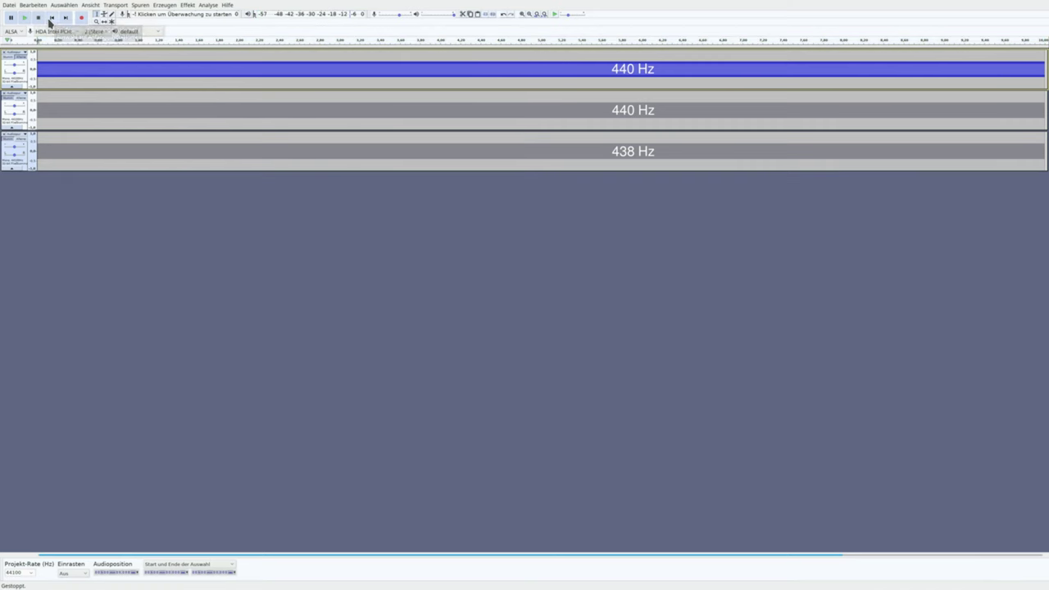
Clear the mute and solo states, solo the 438 Hz track and listen to it alone
key("ctrl+a")
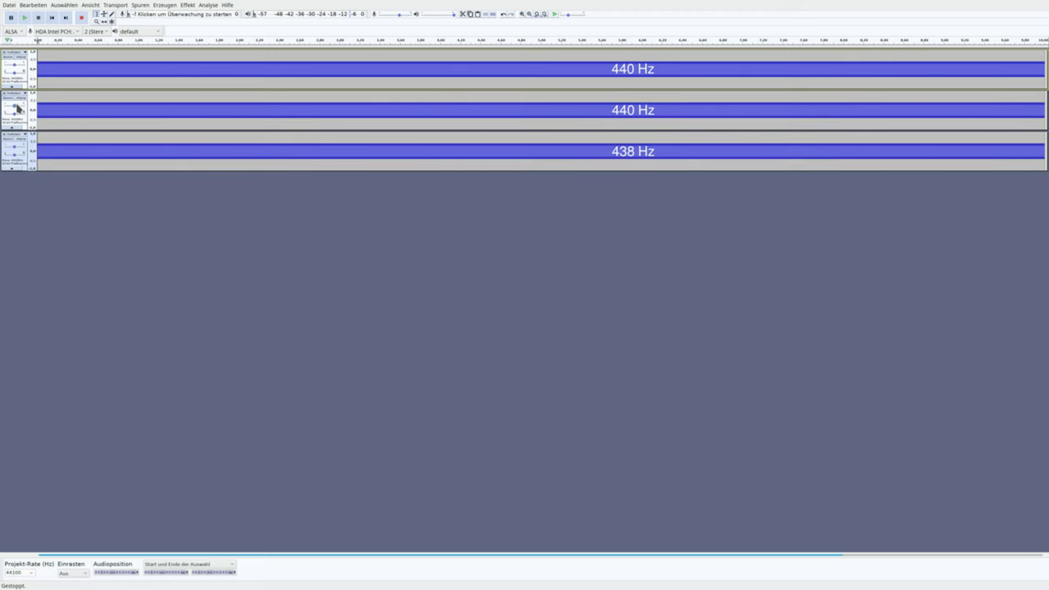
left_click(16, 139)
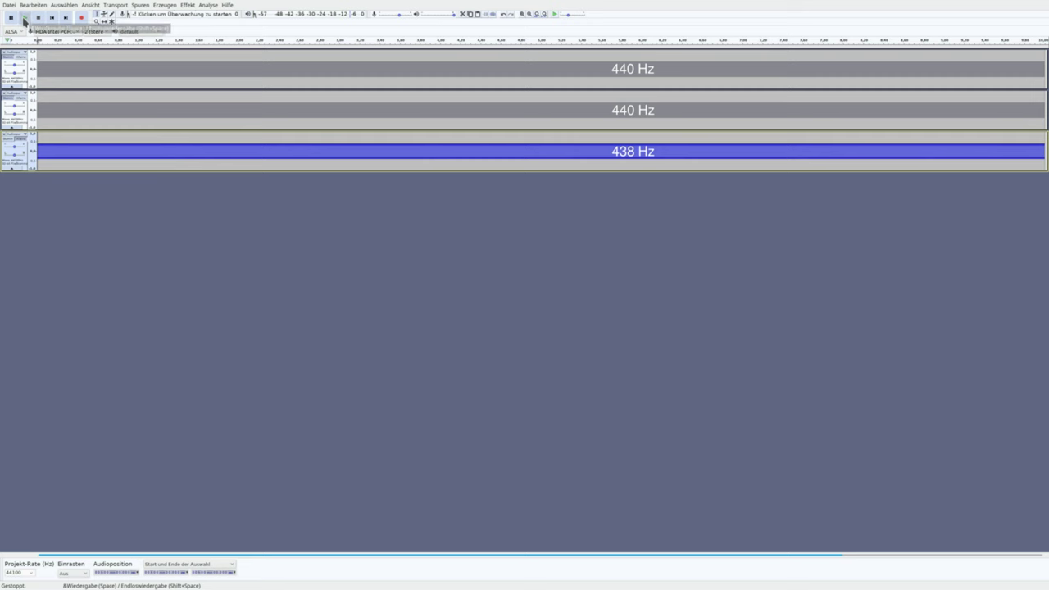
left_click(25, 21)
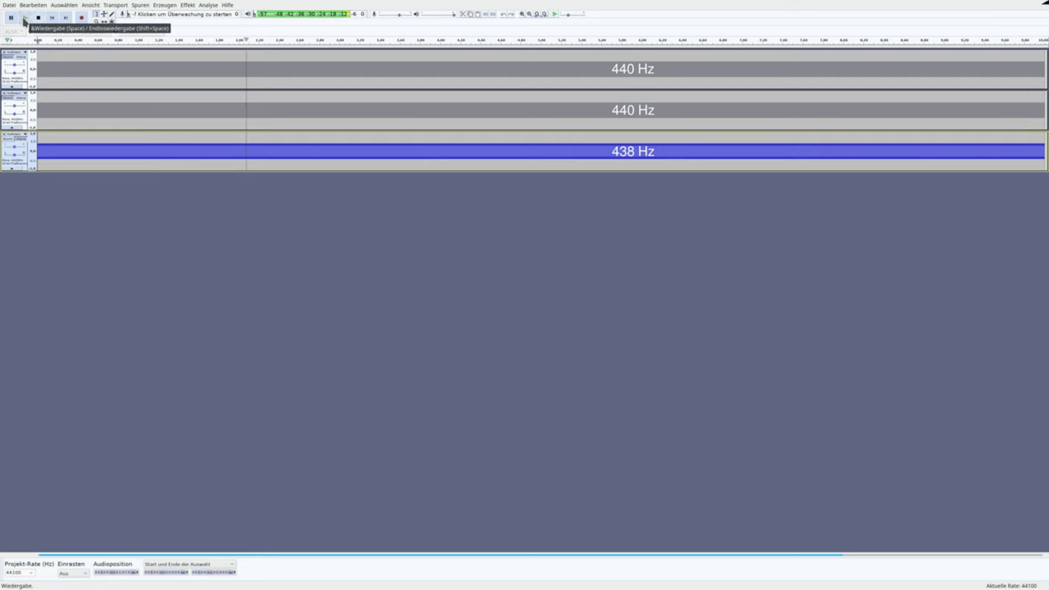
left_click(37, 19)
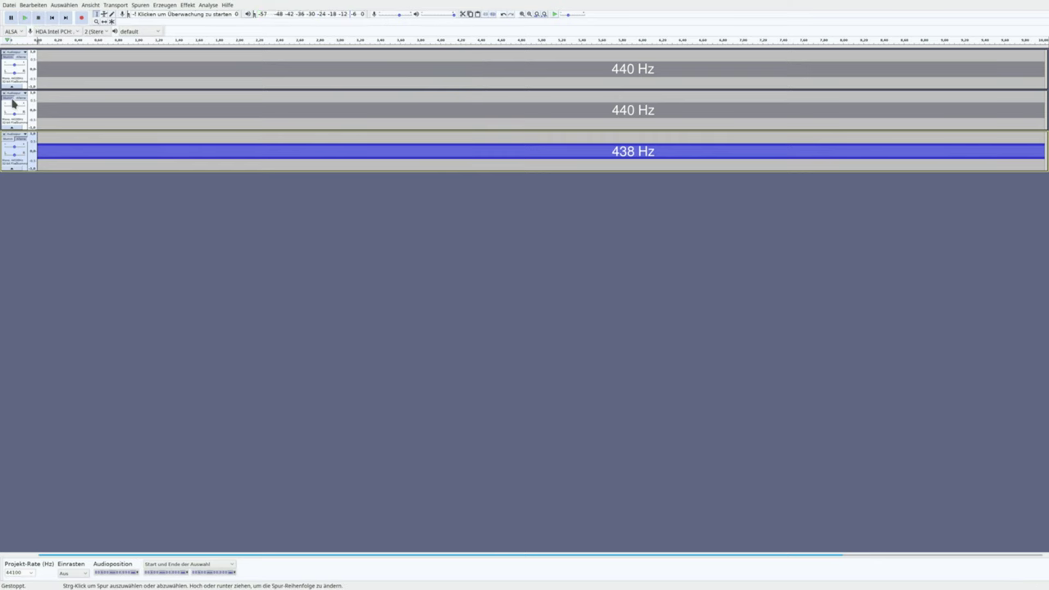
Unmute the first 440 Hz track and play it together with the 438 Hz track
left_click(10, 58)
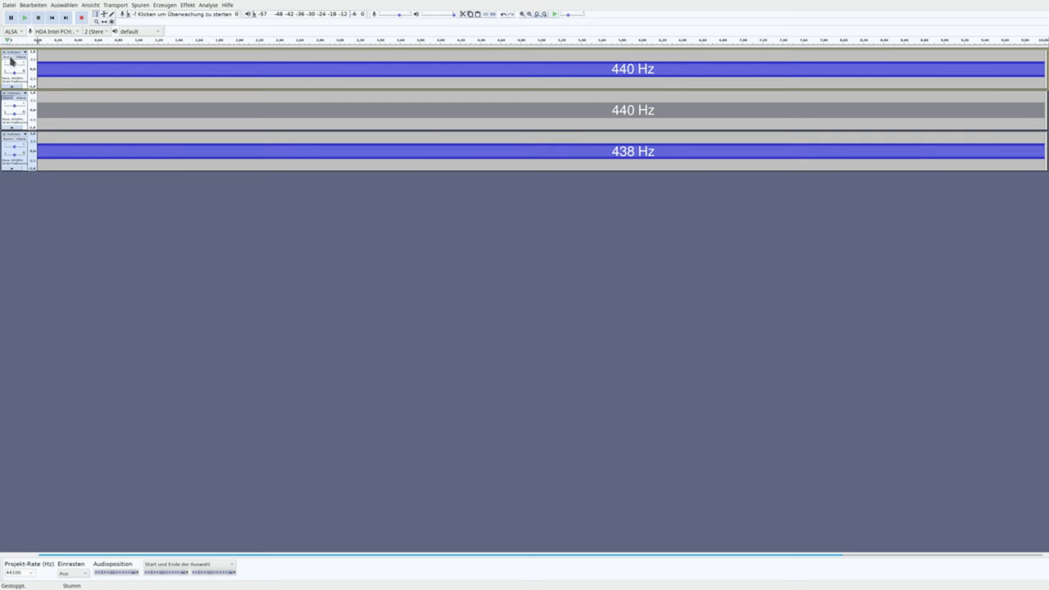
left_click(23, 18)
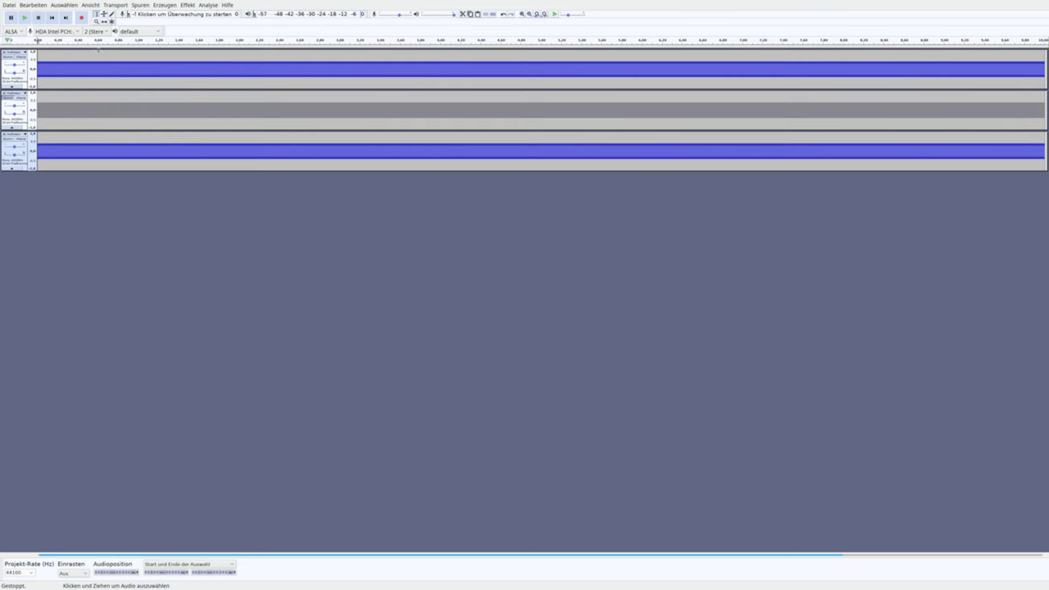
Generate a 430 Hz sine tone on a new fourth mono track and mute the 438 Hz track
left_click(139, 7)
mouse_move(174, 16)
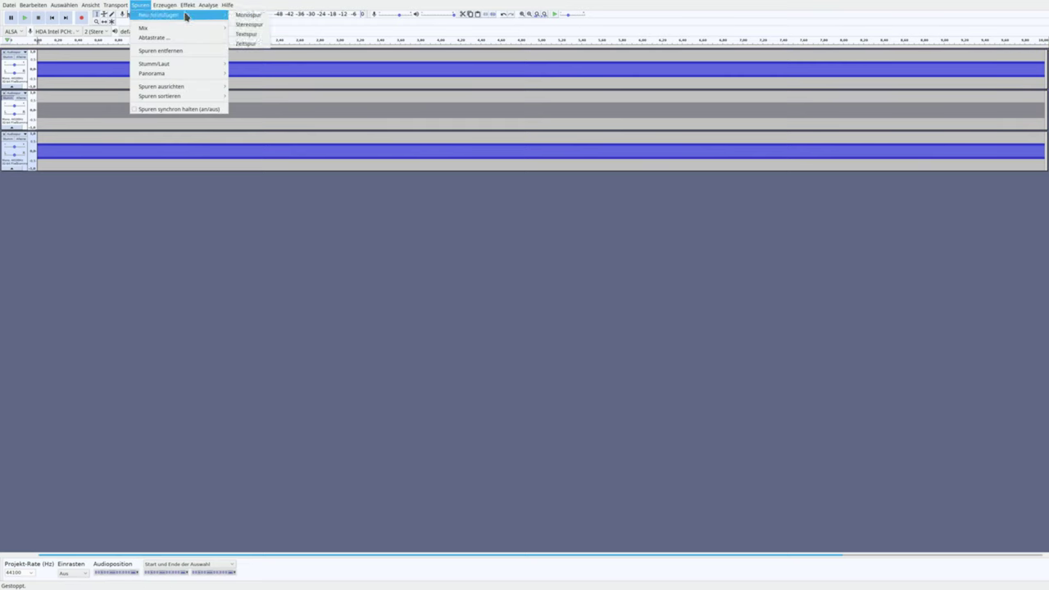
left_click(246, 17)
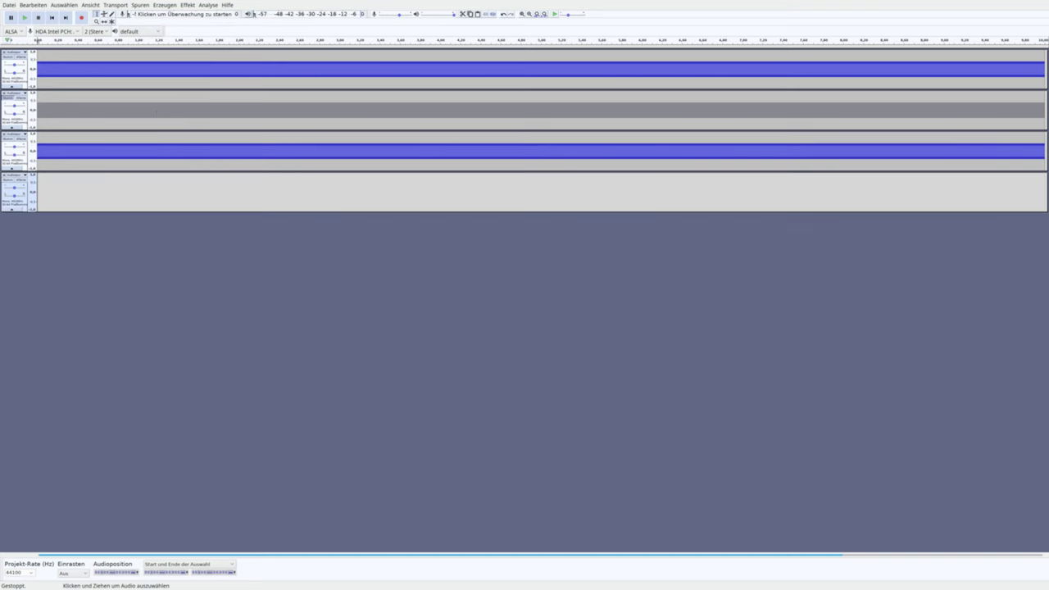
left_click(164, 6)
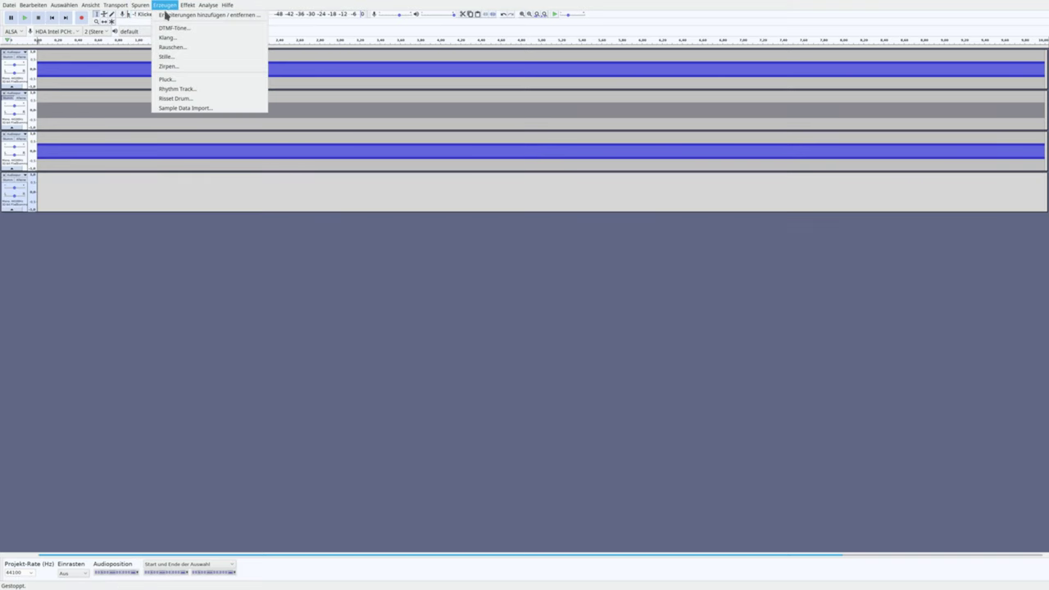
left_click(172, 39)
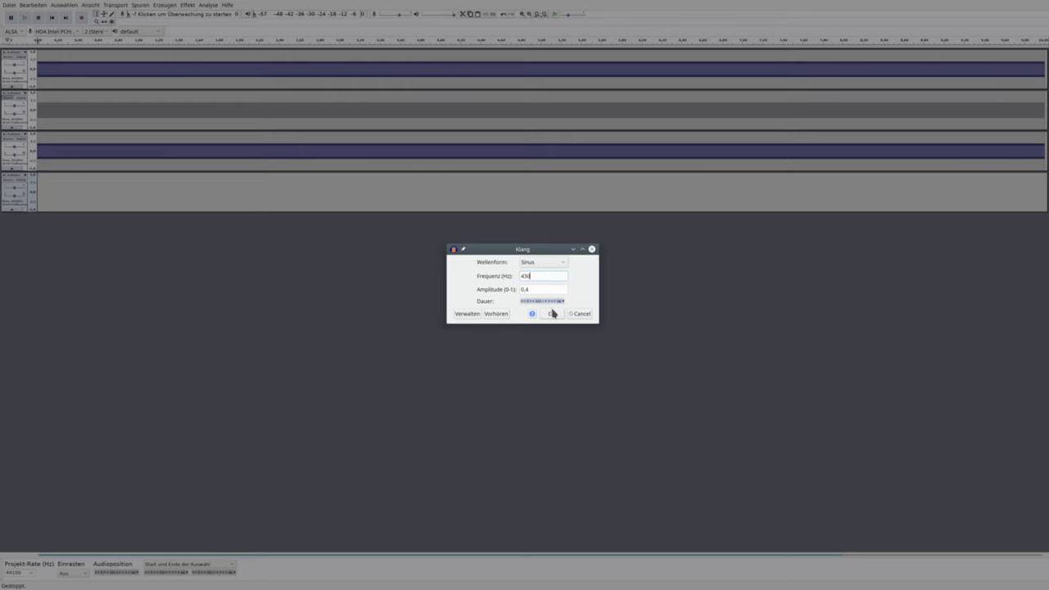
left_click(552, 315)
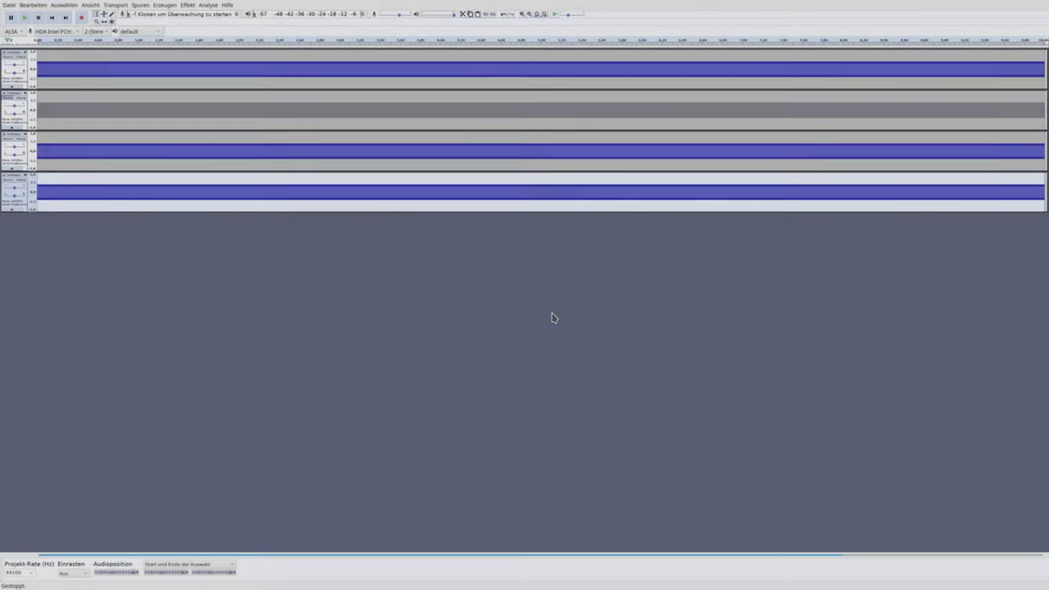
left_click(12, 141)
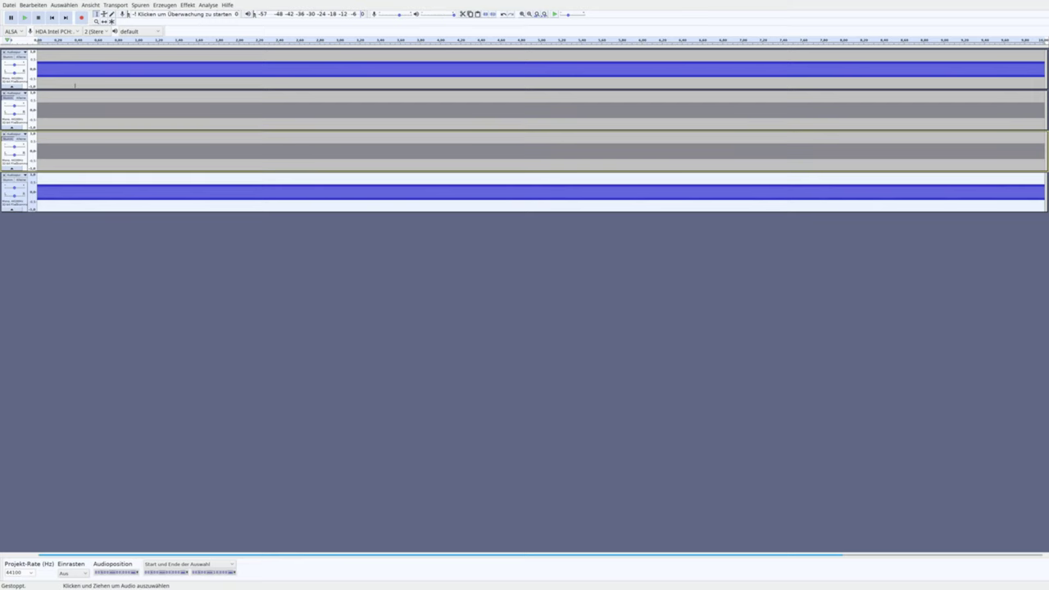
Play the first 440 Hz track together with the 430 Hz track and stop playback partway
left_click(53, 18)
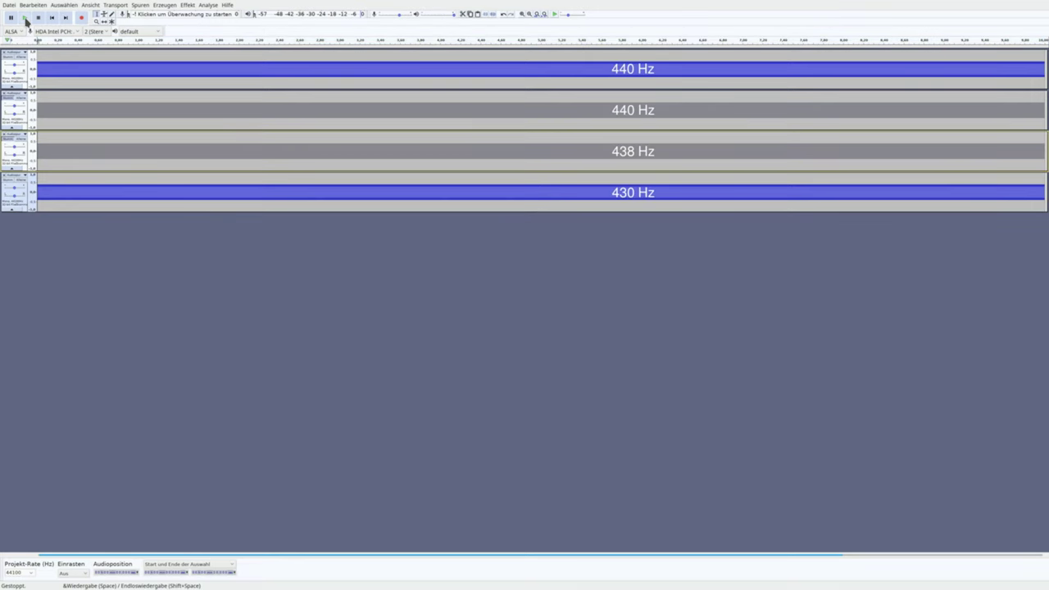
left_click(25, 18)
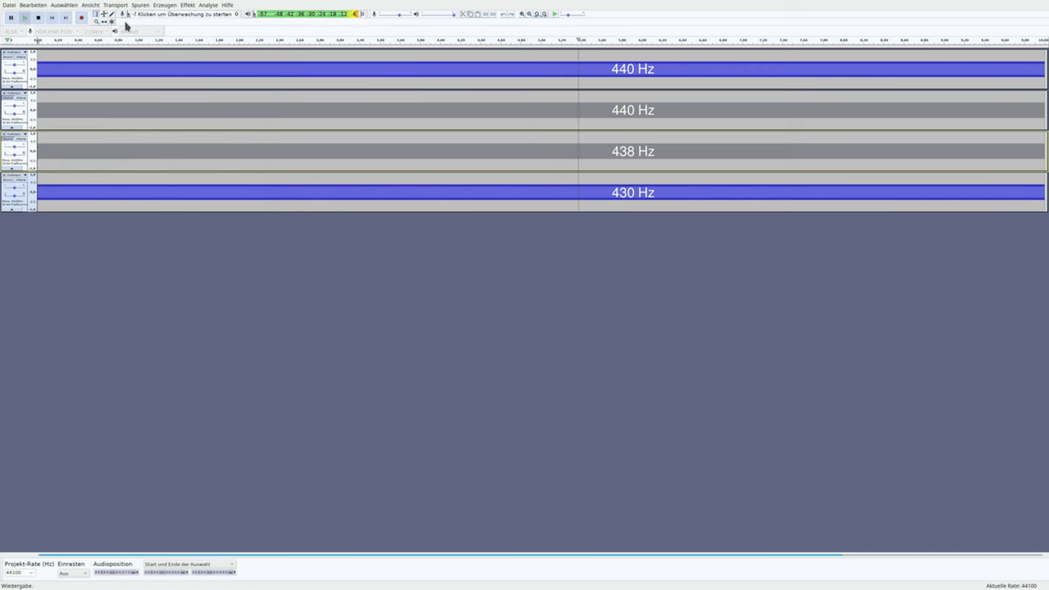
left_click(39, 18)
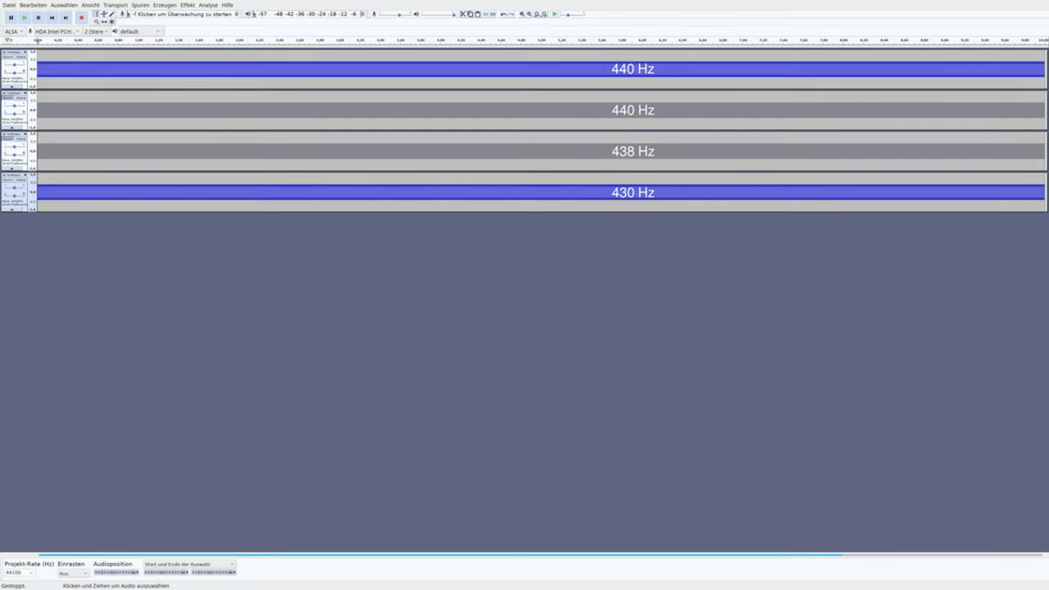
Unmute the 438 Hz track, mute the 430 Hz track, and listen to 438 Hz together with the first 440 Hz track
left_click(11, 142)
left_click(10, 143)
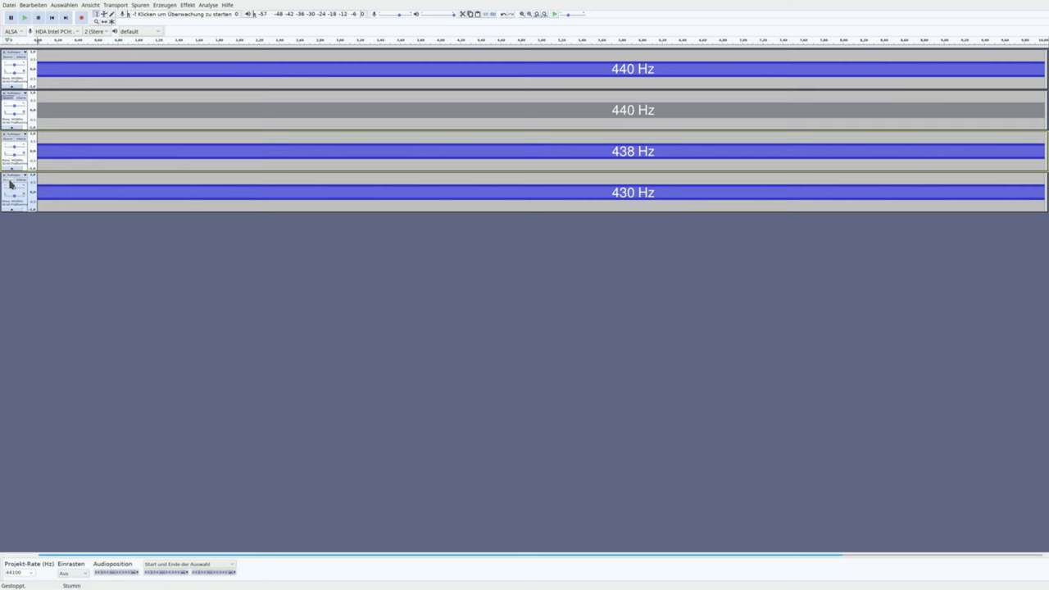
left_click(11, 183)
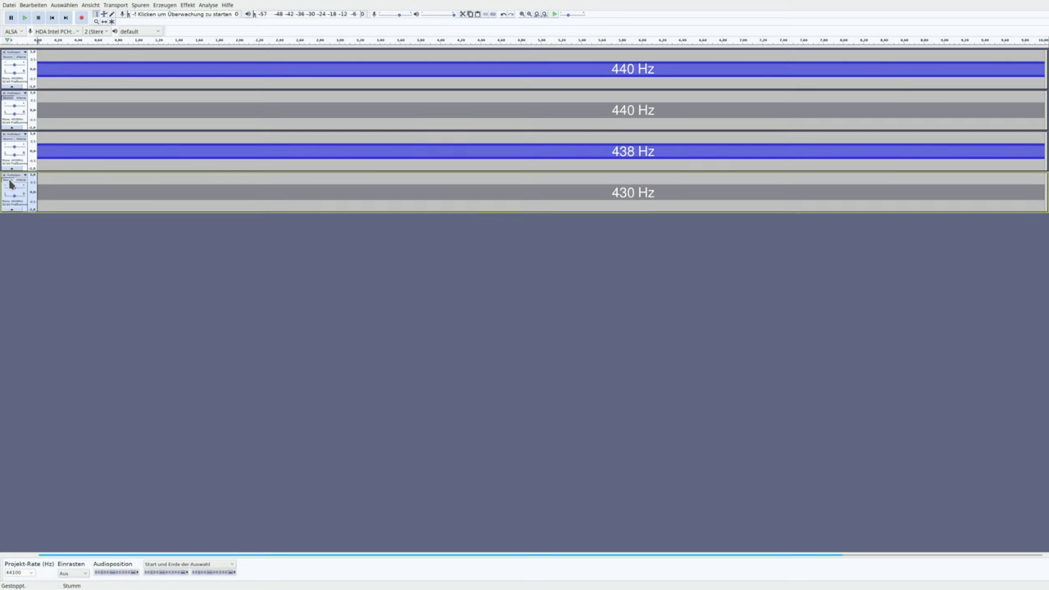
left_click(25, 17)
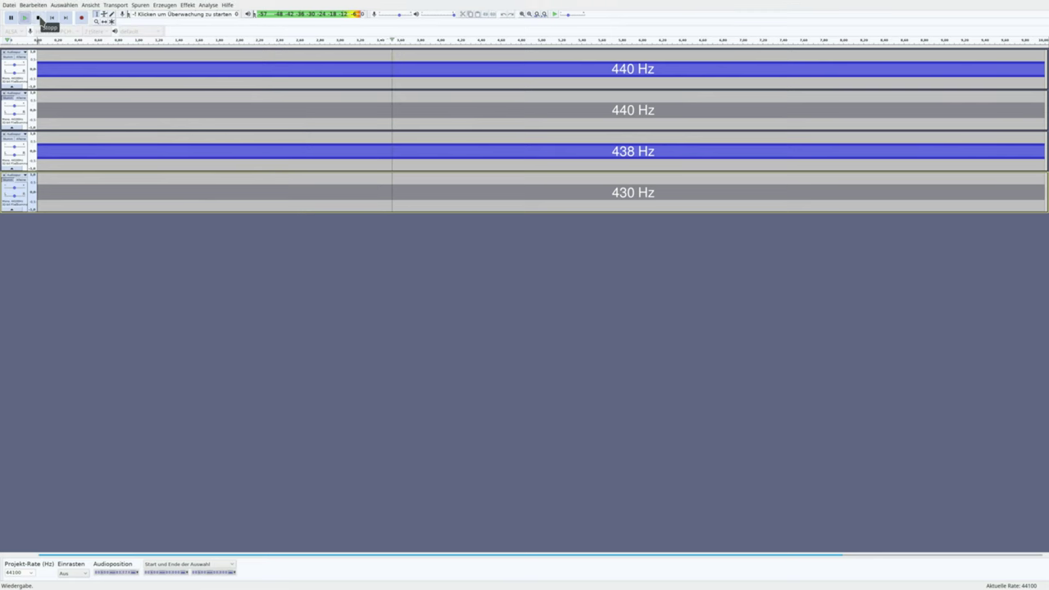
left_click(39, 17)
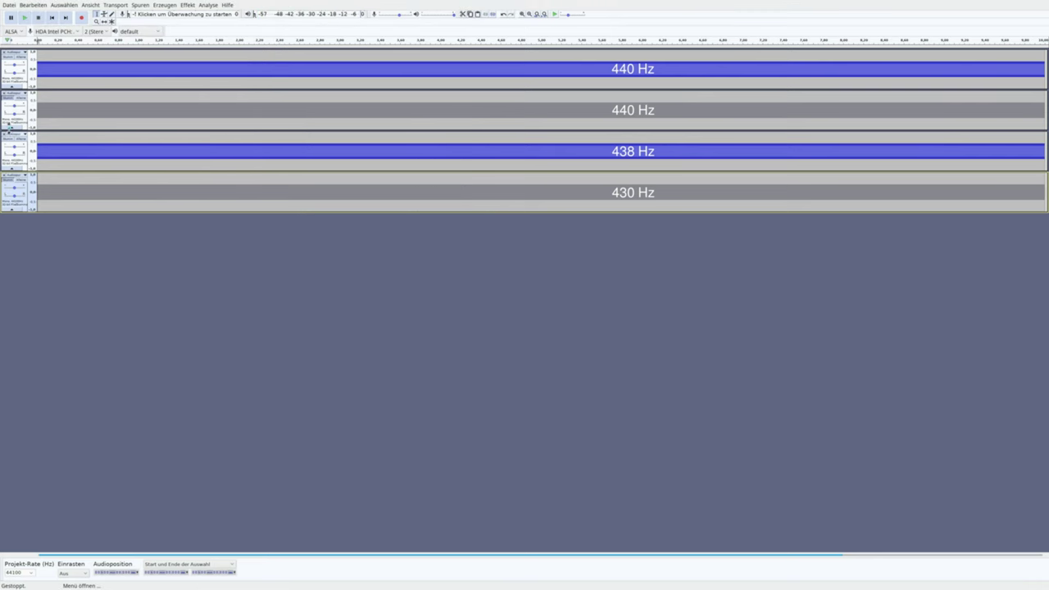
Unmute the second 440 Hz track, mute the 438 Hz track, and listen to both 440 Hz tracks together
left_click(10, 99)
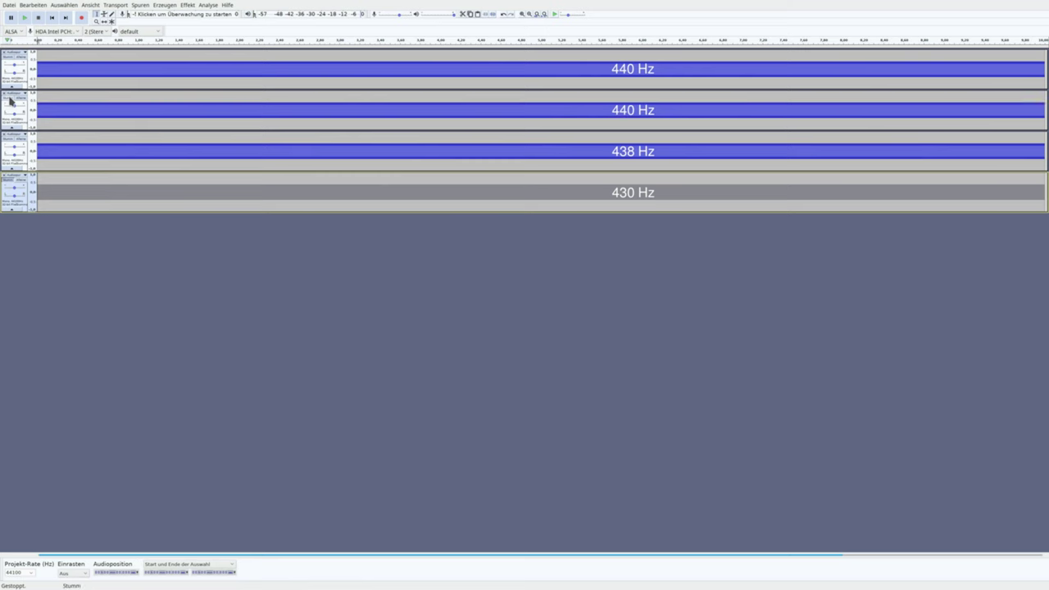
left_click(10, 141)
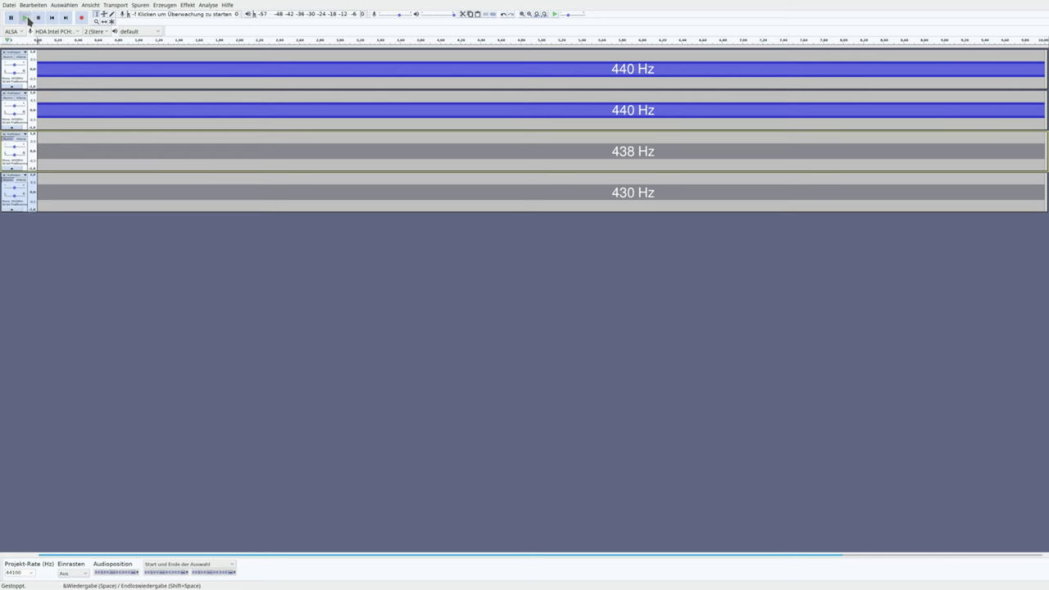
left_click(26, 18)
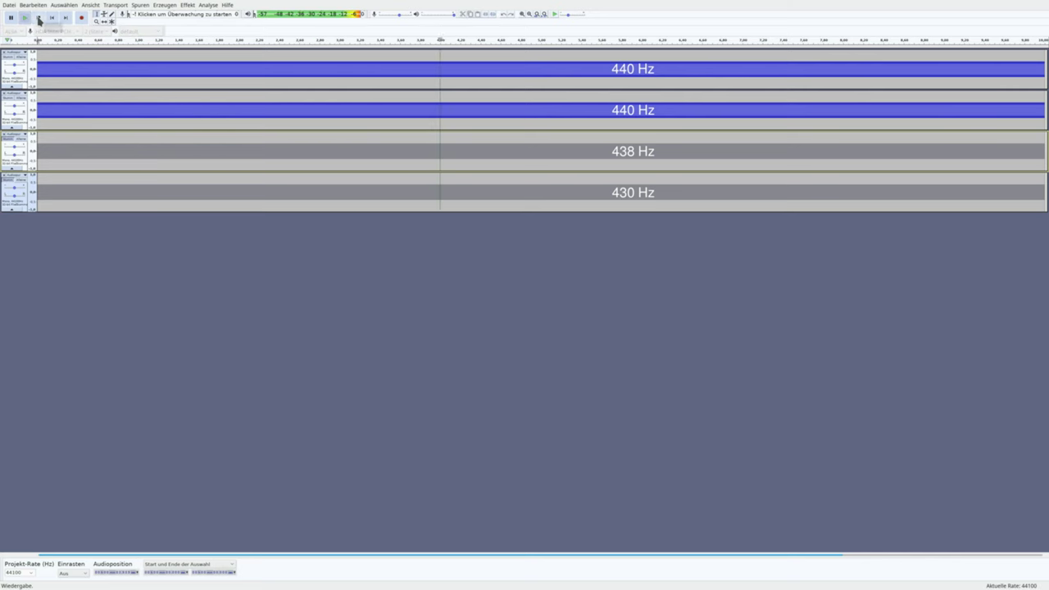
left_click(39, 18)
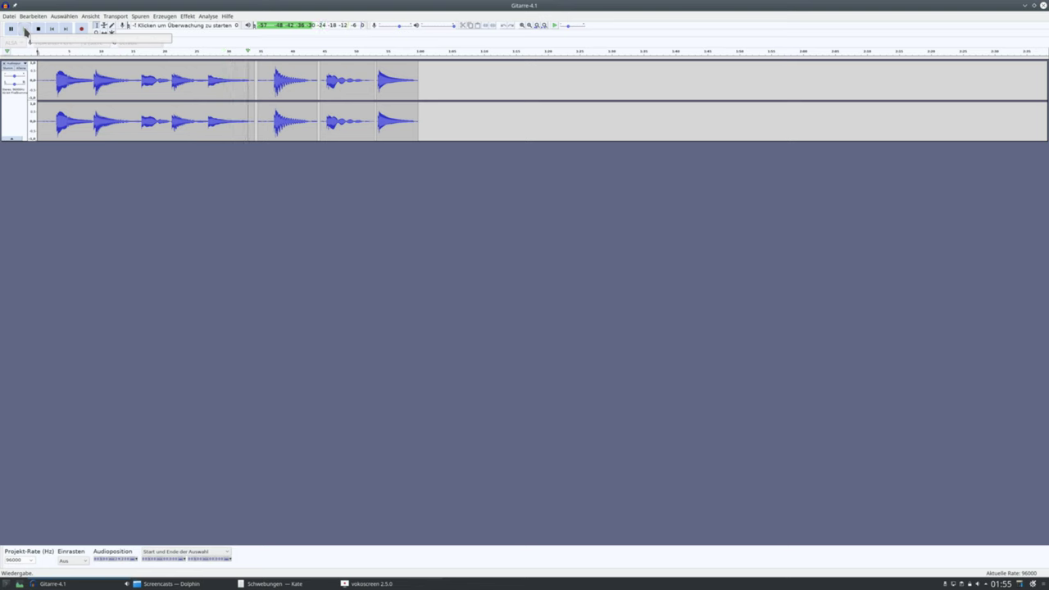
Jump playback of the guitar recording ahead to the sixth plucked note and listen from there
left_click(273, 51)
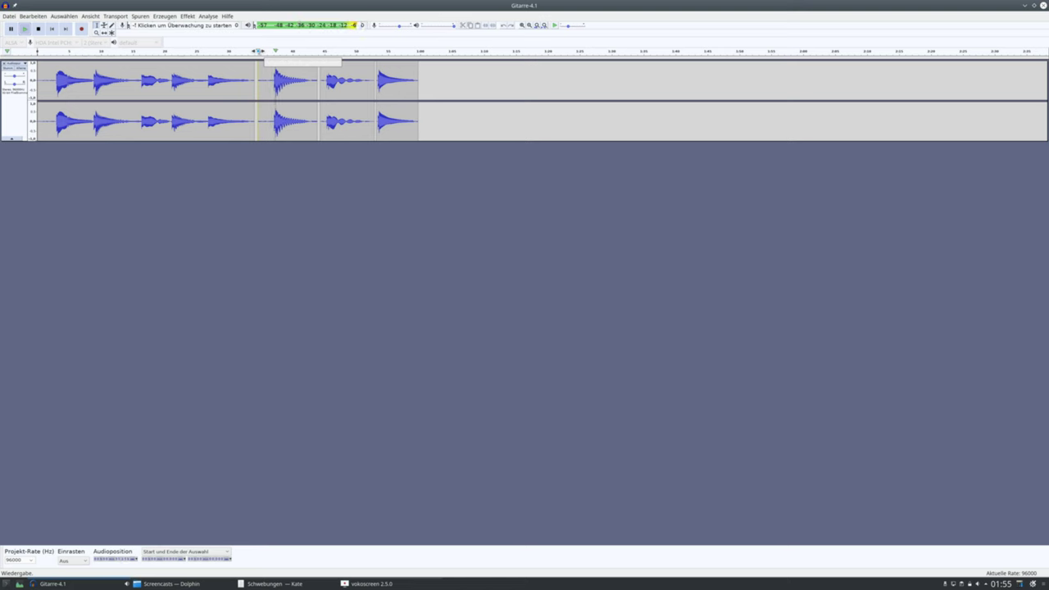